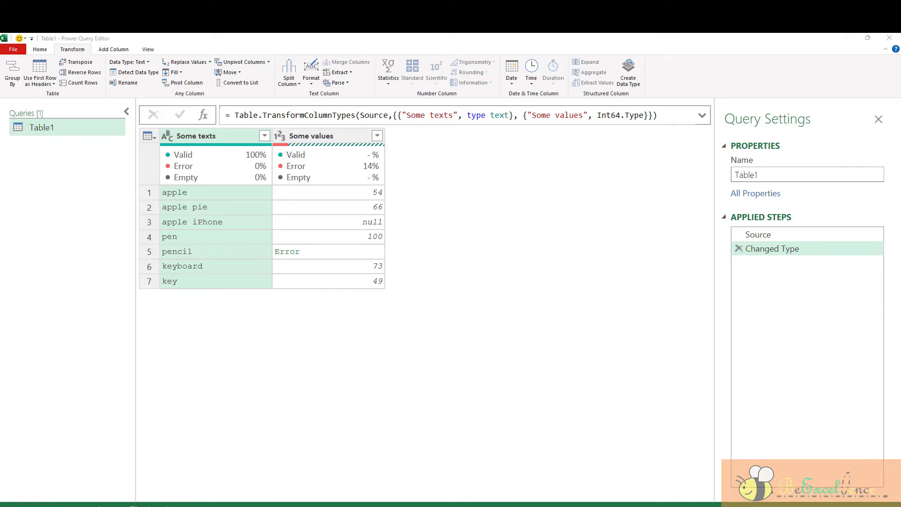
Replace apple with banana in the Some texts column
left_click(186, 154)
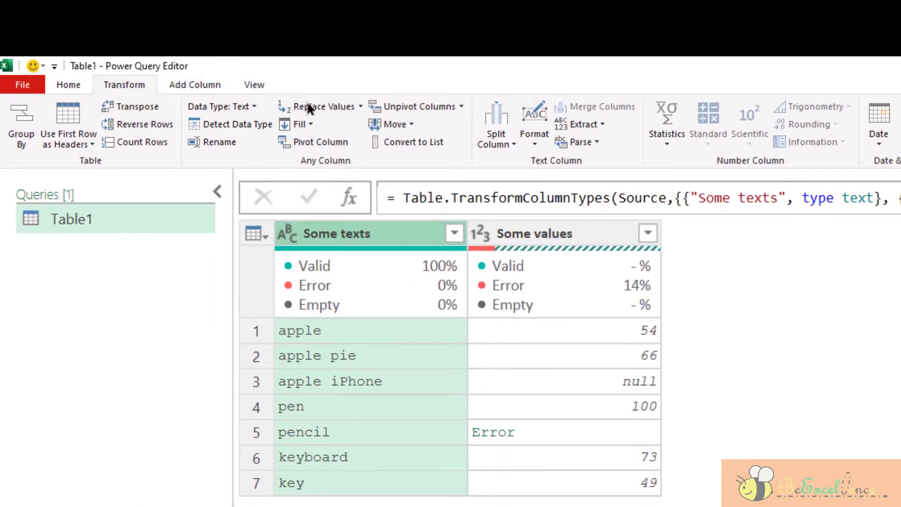
left_click(360, 106)
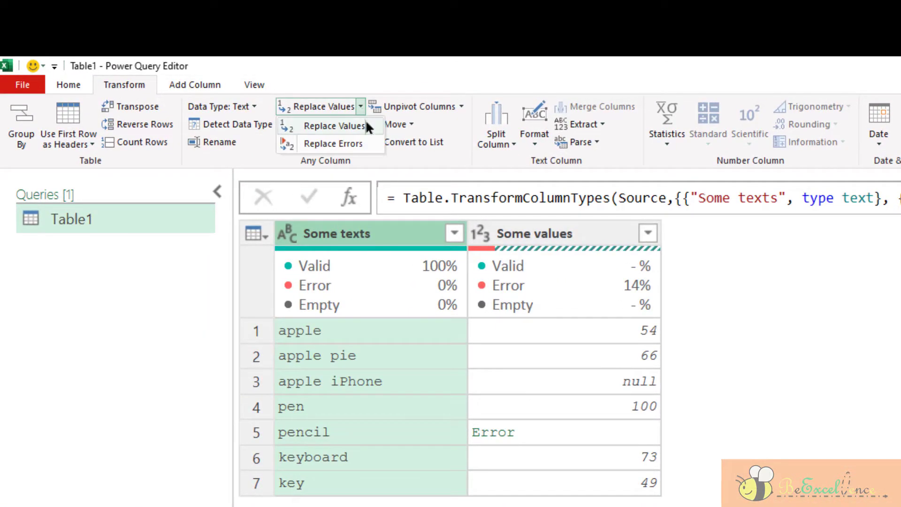
left_click(368, 126)
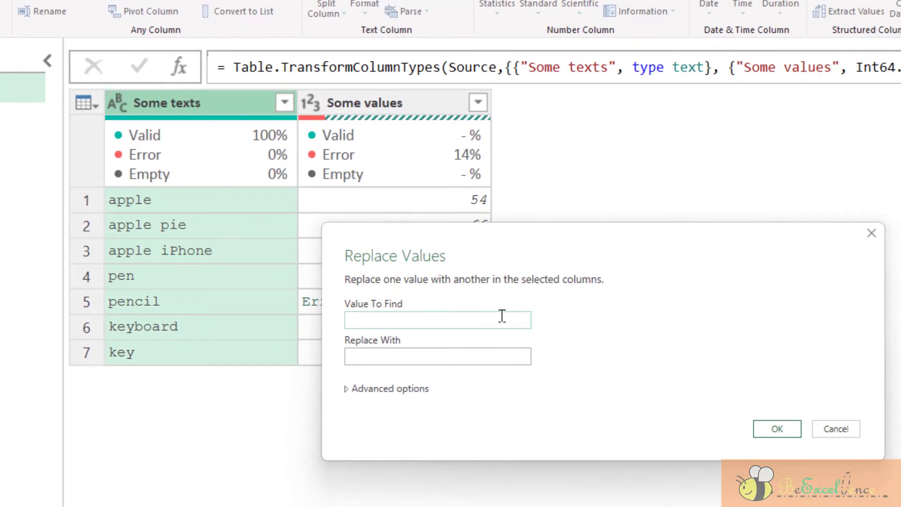
type("apple")
key("Tab")
type("banana")
left_click(779, 431)
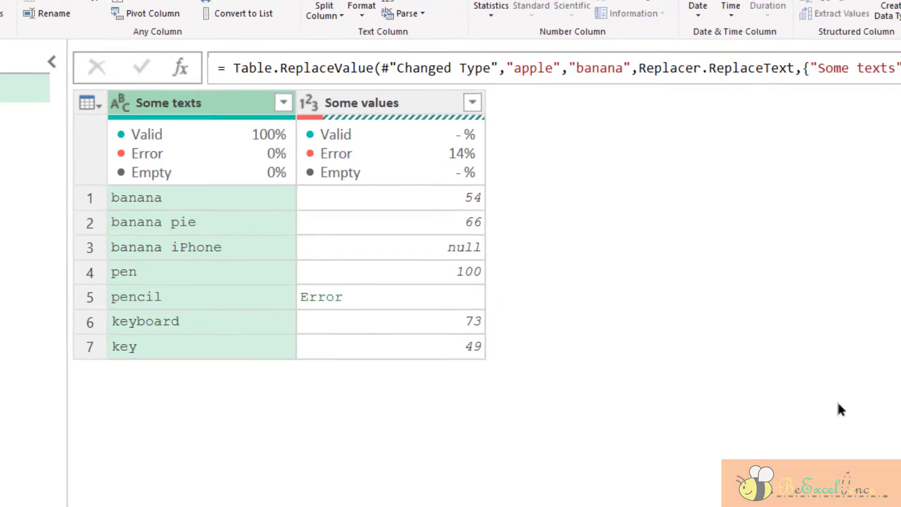
Delete that step and replace capitalised 'Apple' with banana instead
left_click(738, 230)
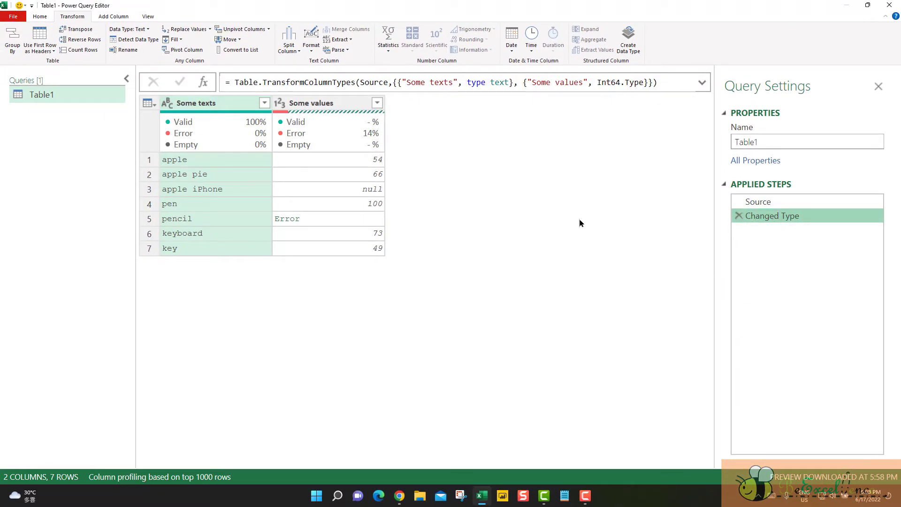
left_click(188, 31)
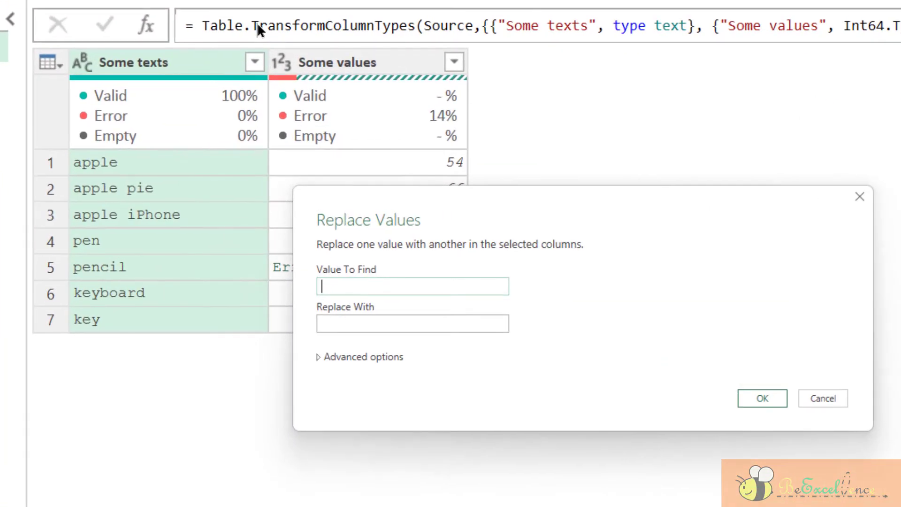
type("Apple")
key("Tab")
type("banana")
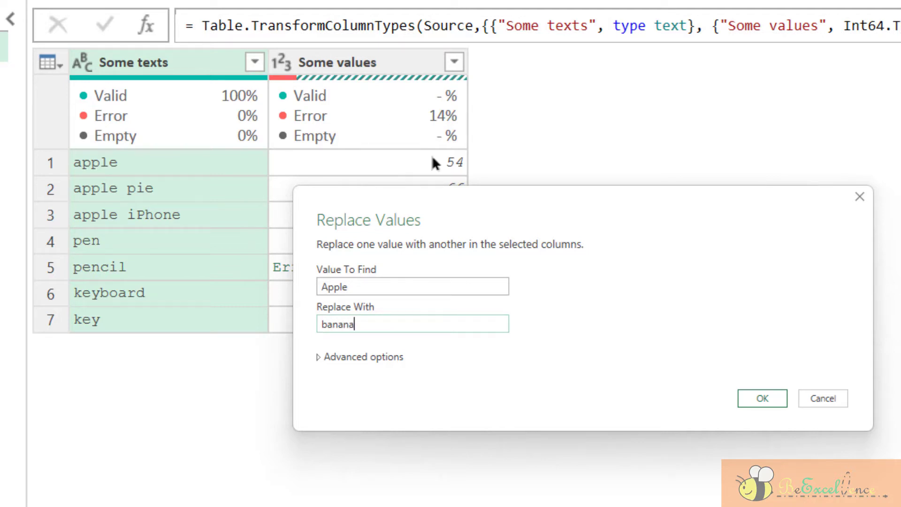
left_click(751, 398)
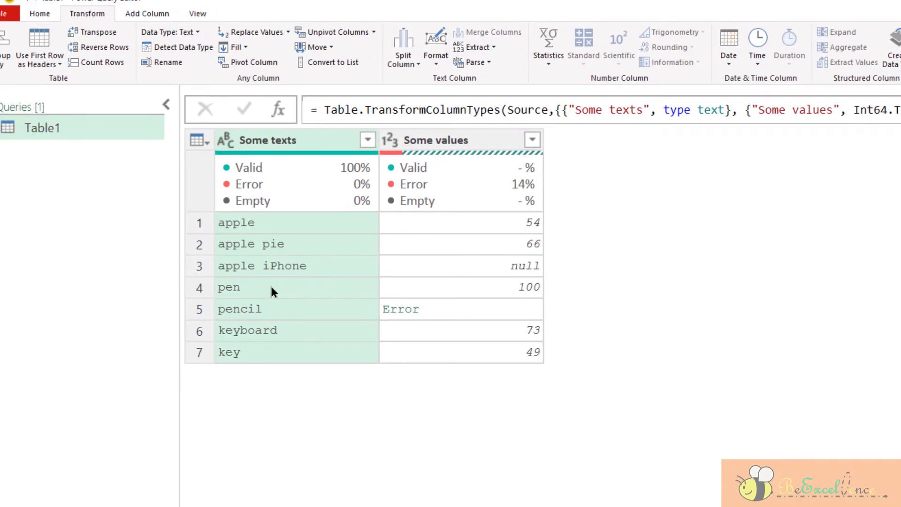
Replace pen with abc from the row 4 cell, turning pencil into abccil
left_click(273, 291)
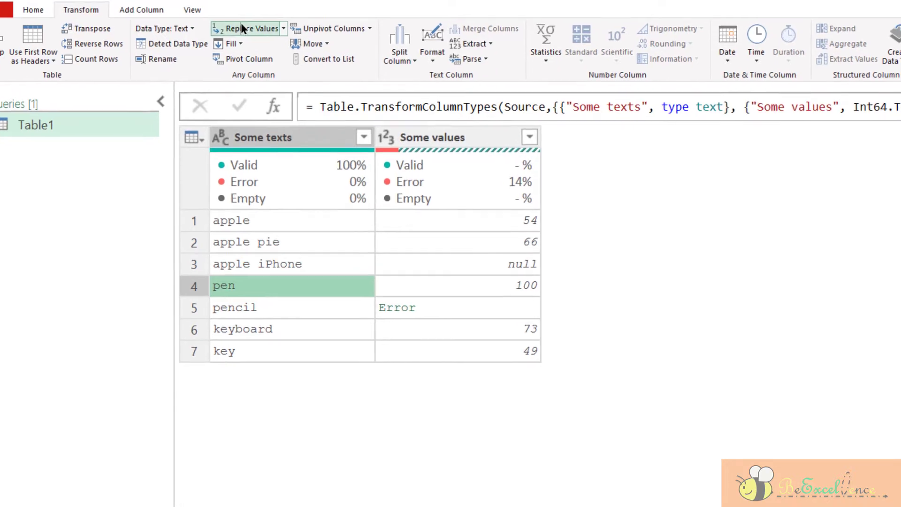
left_click(253, 32)
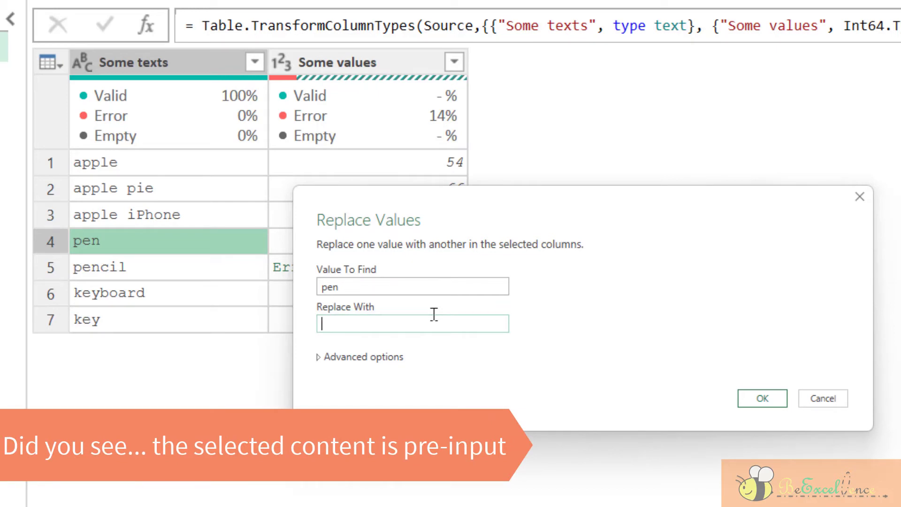
type("bac")
key("BackSpace")
key("BackSpace")
key("BackSpace")
type("ab")
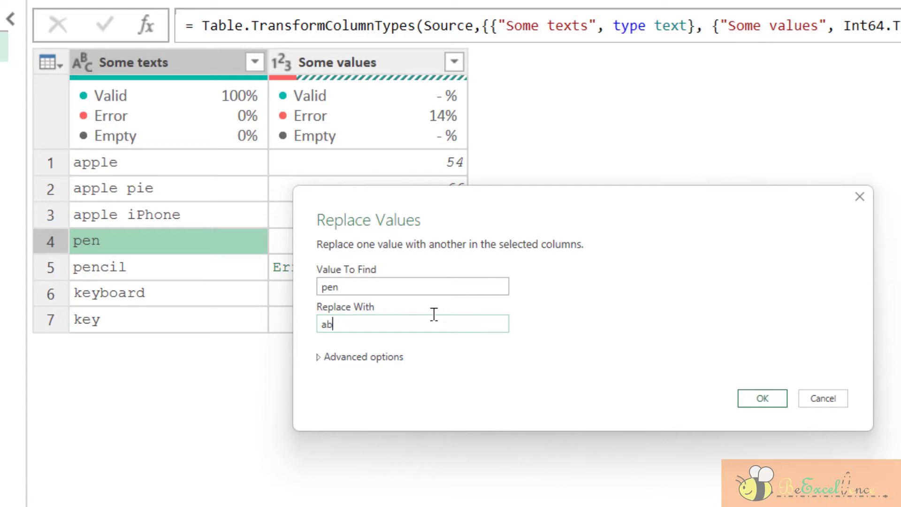
type("c")
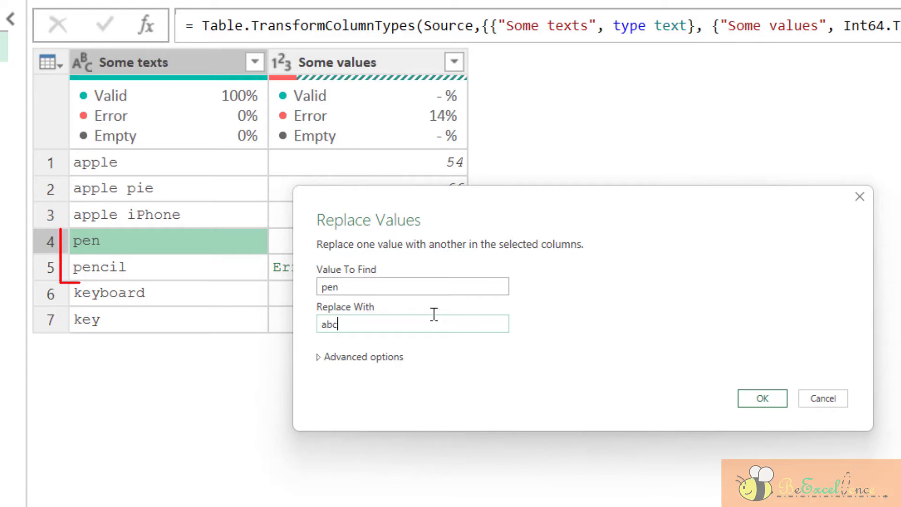
left_click(770, 403)
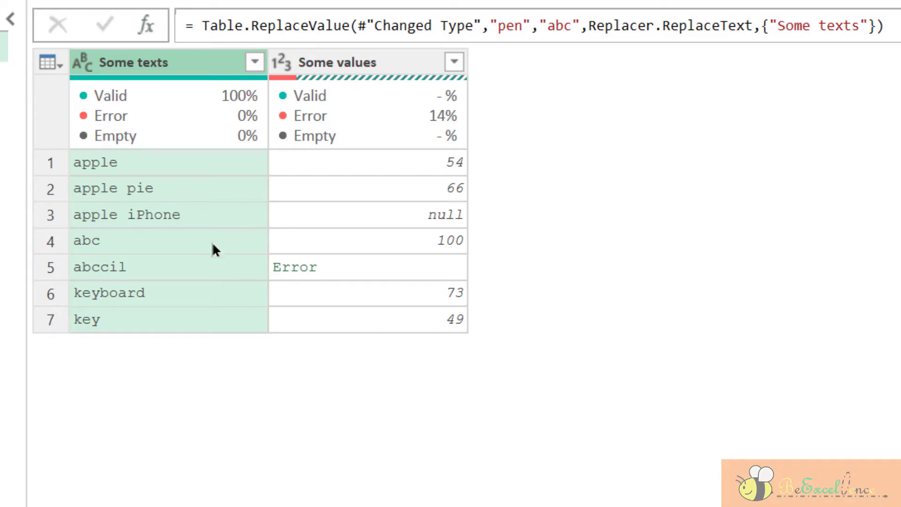
left_click(187, 265)
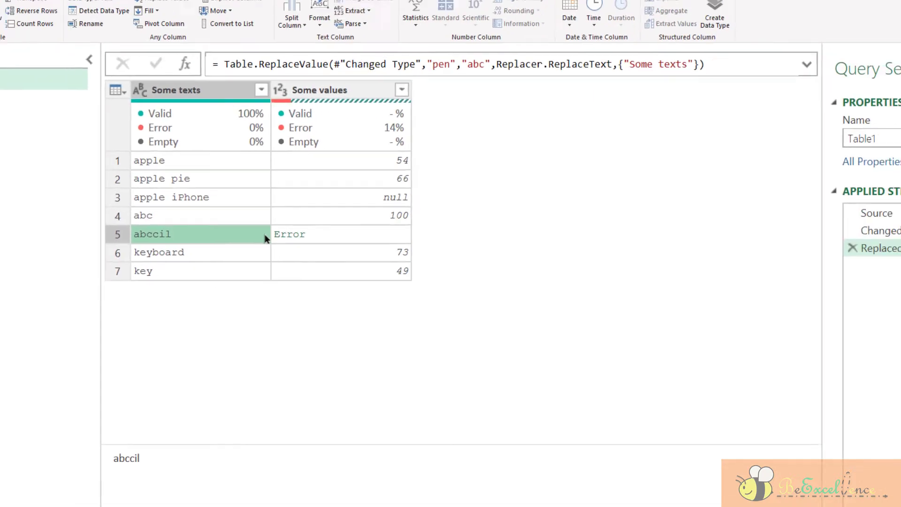
Redo the pen→abc replacement with Match entire cell contents ticked, leaving pencil intact
left_click(852, 248)
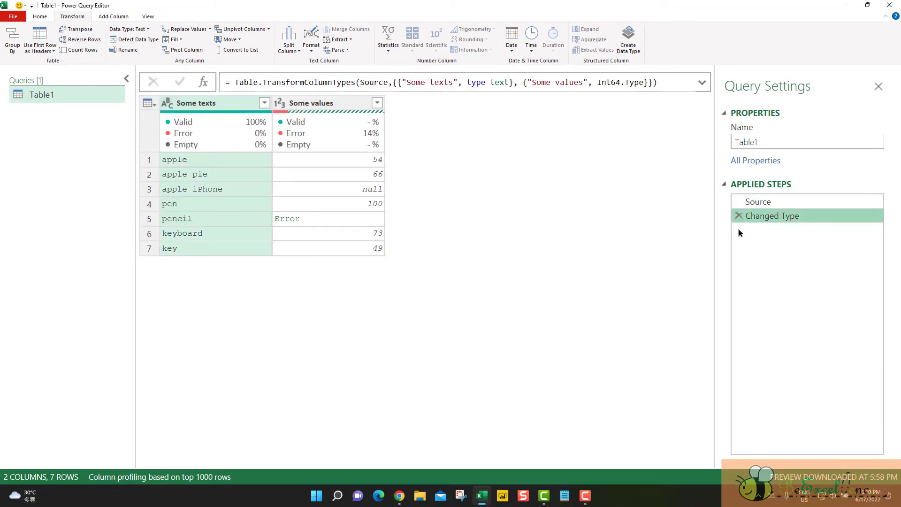
left_click(188, 29)
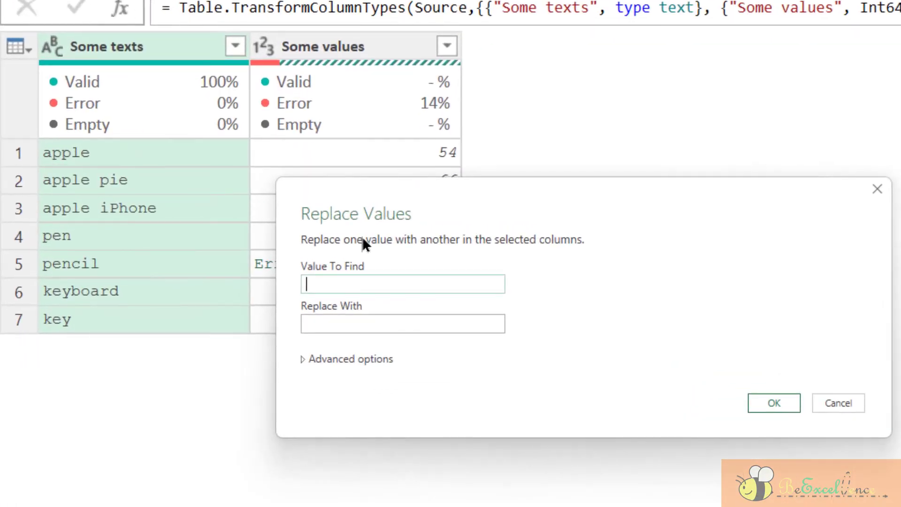
type("pen")
key("Tab")
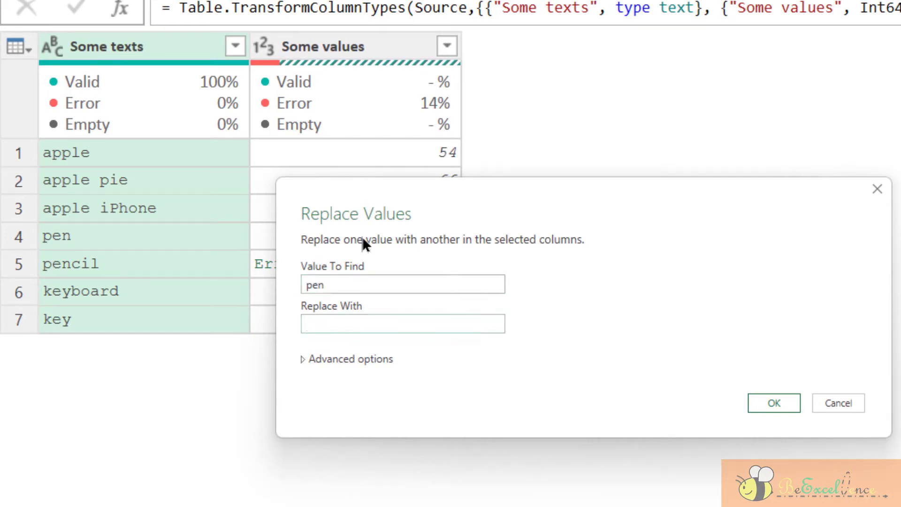
type("abc")
left_click(303, 359)
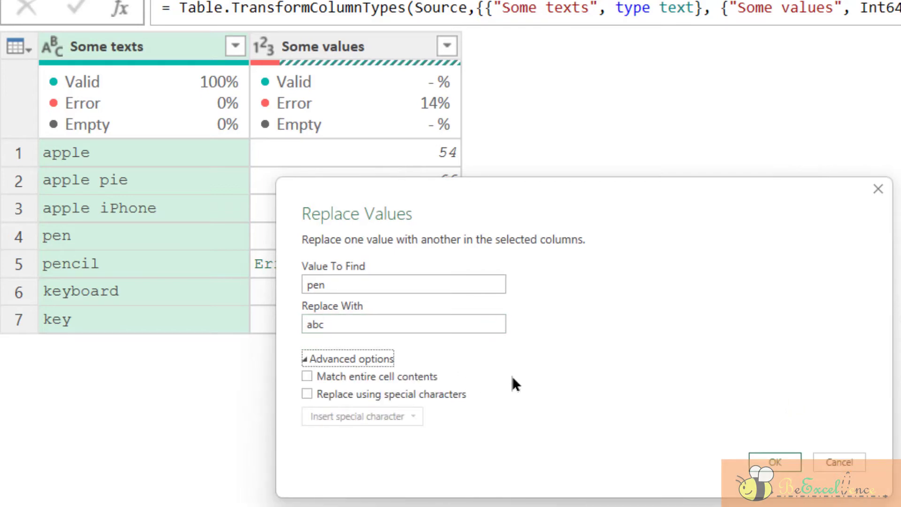
left_click(397, 378)
left_click(776, 462)
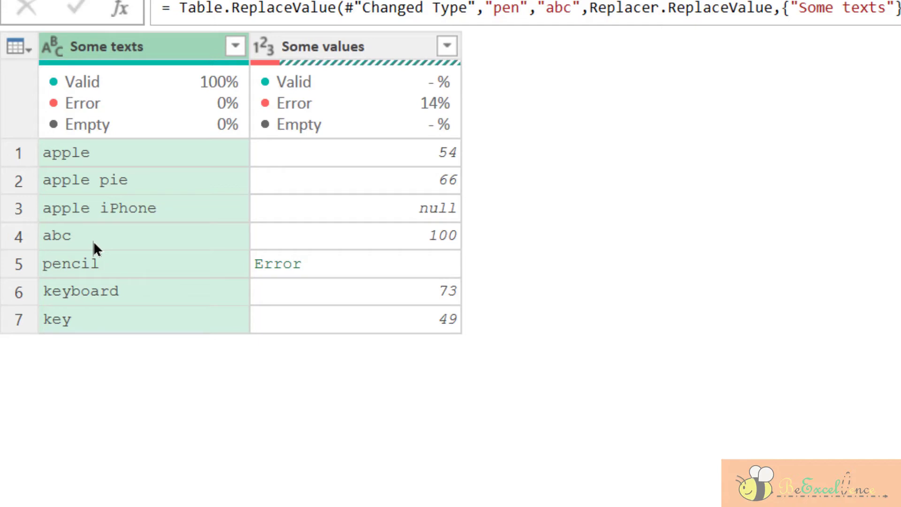
Replace 6 with 8 in the Some values column
left_click(386, 46)
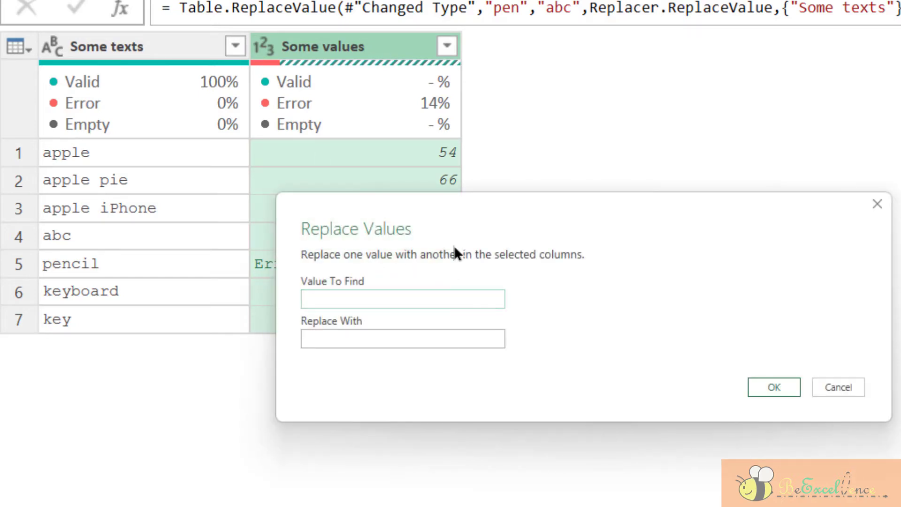
left_click_drag(462, 211, 657, 124)
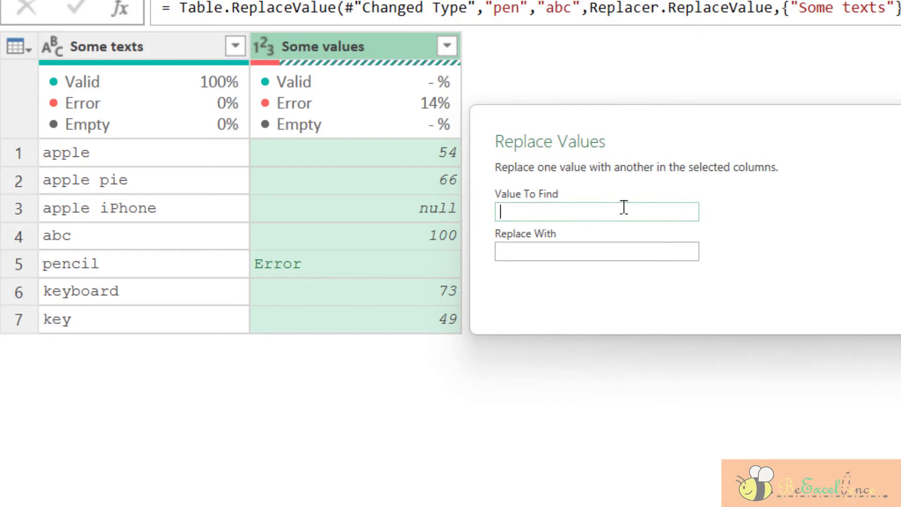
type("6")
left_click(584, 252)
type("8")
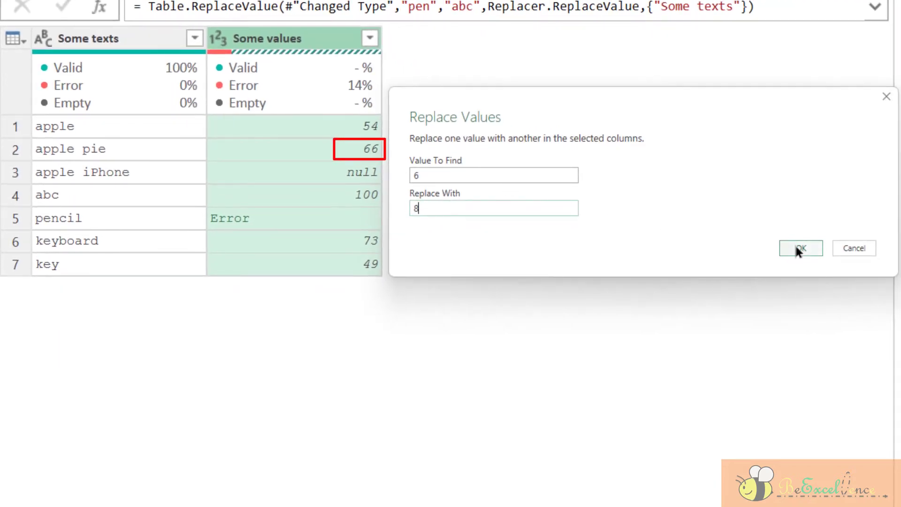
left_click(798, 248)
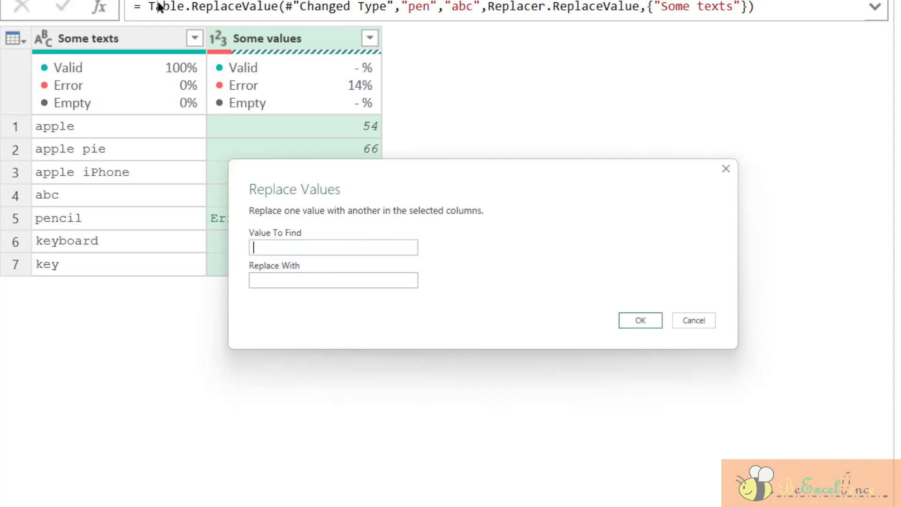
Replace 66 with 88 in Some values
left_click_drag(291, 160, 464, 113)
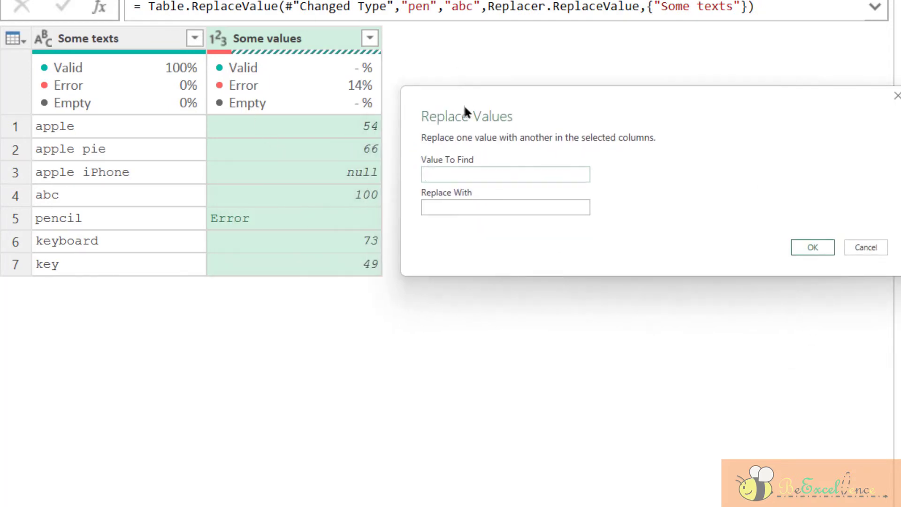
type("66")
left_click(464, 208)
type("88")
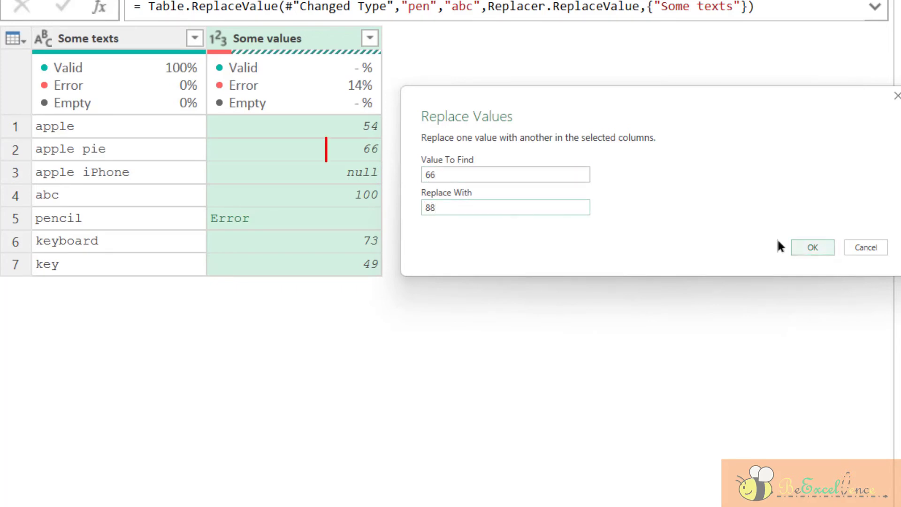
left_click(810, 248)
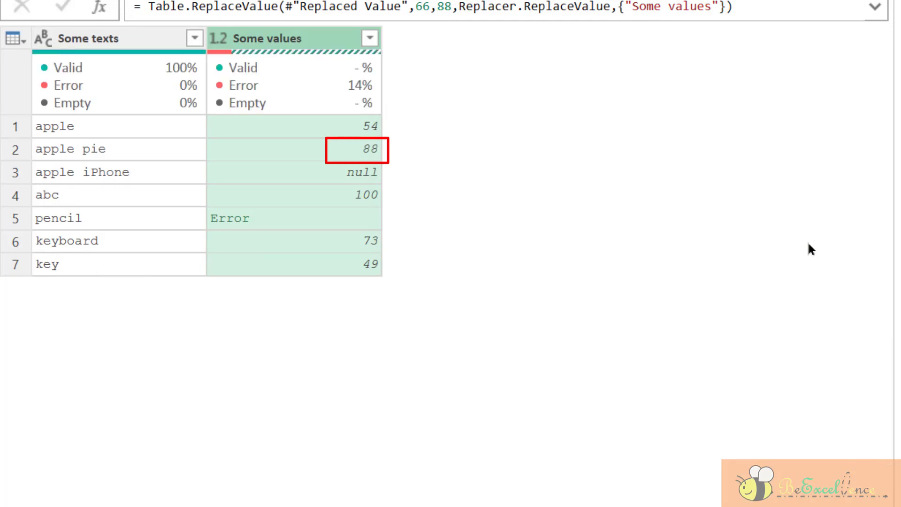
Replace errors in Some values with null, clearing the pencil row's error
left_click(310, 224)
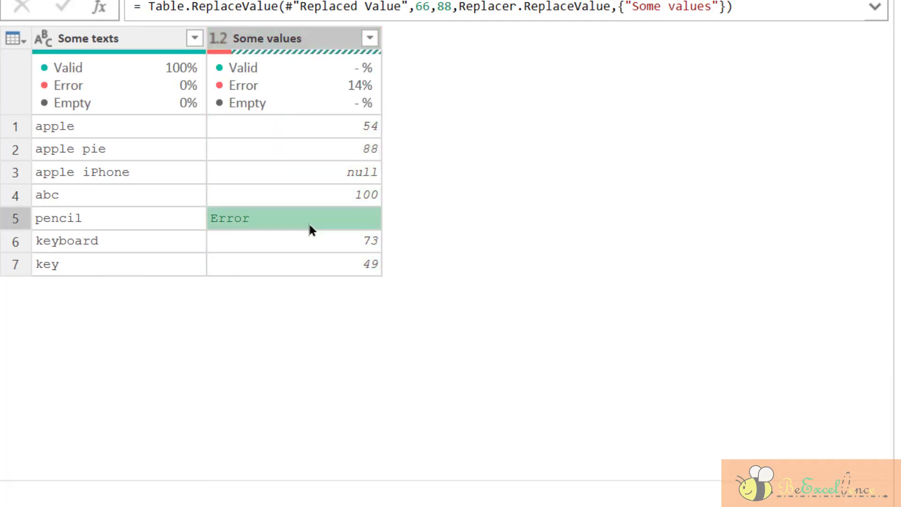
left_click(322, 126)
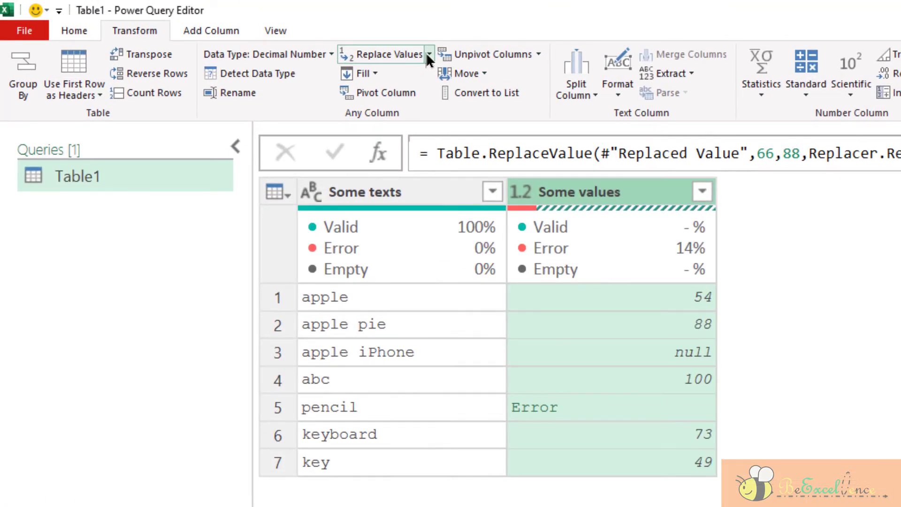
left_click(428, 54)
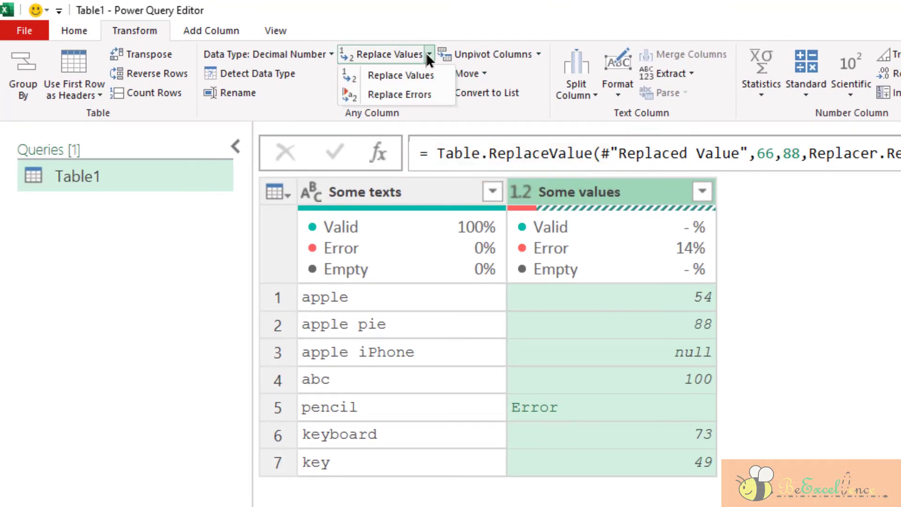
left_click(439, 93)
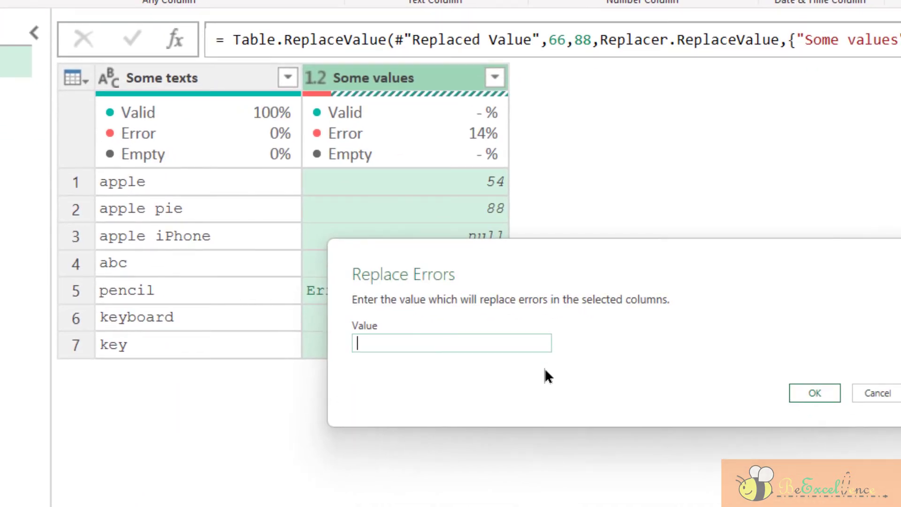
type("null")
left_click_drag(443, 279, 610, 241)
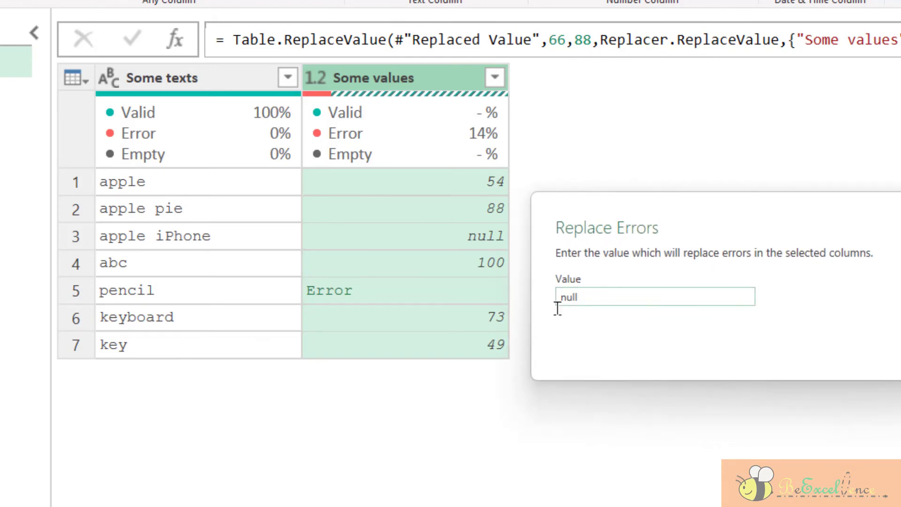
key("Return")
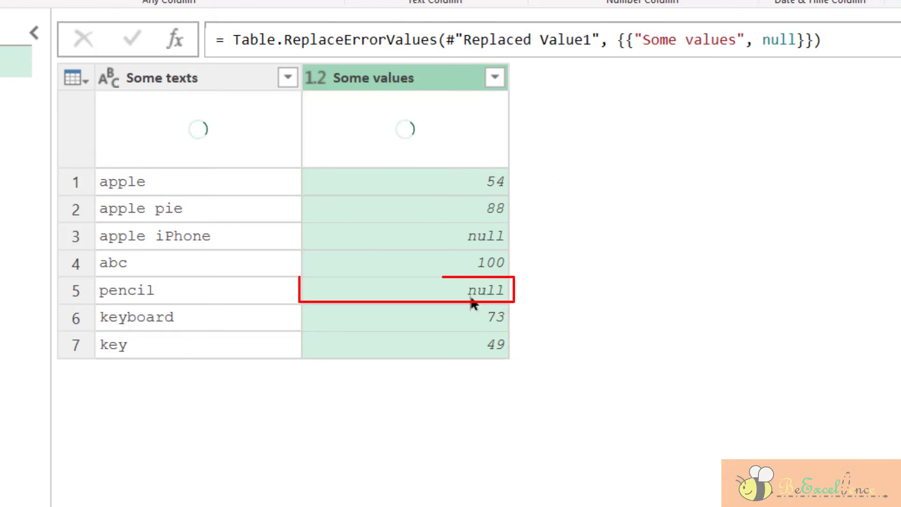
left_click(440, 299)
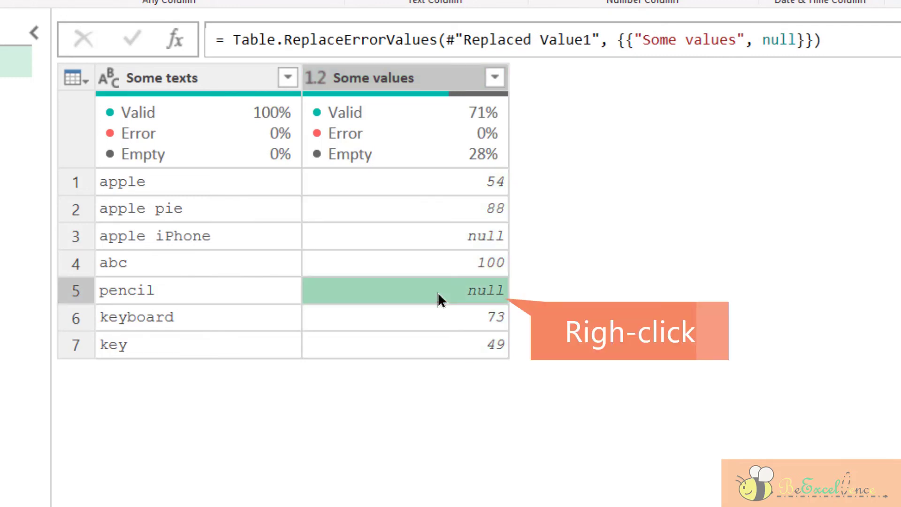
Replace null with 0 in Some values for the apple iPhone and pencil rows
right_click(438, 298)
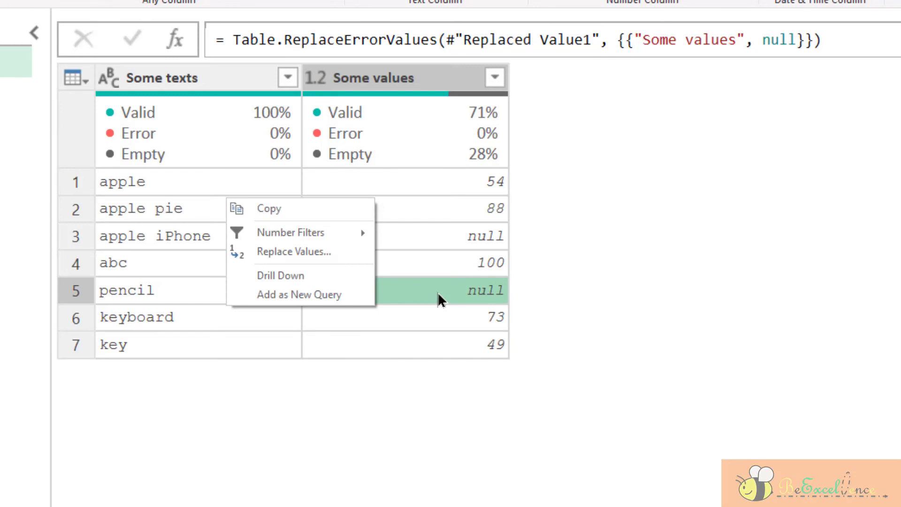
left_click(344, 252)
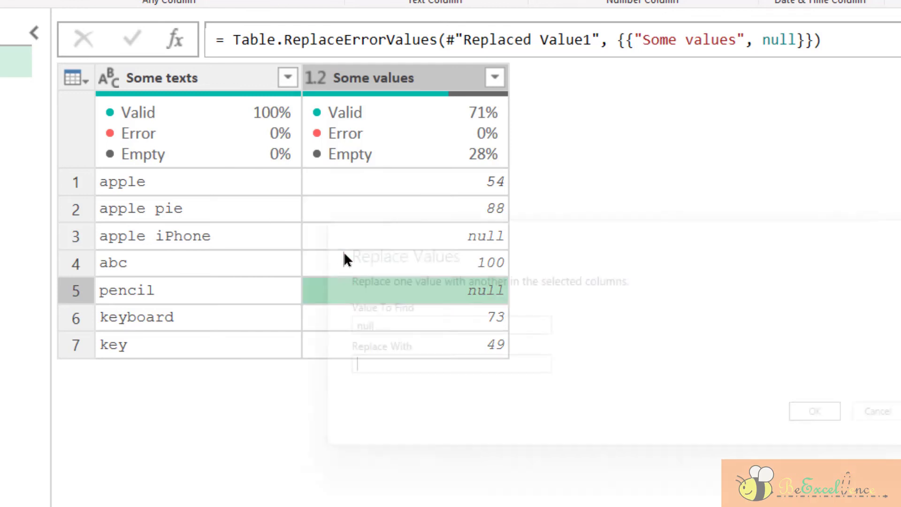
left_click_drag(455, 236, 639, 172)
left_click(576, 259)
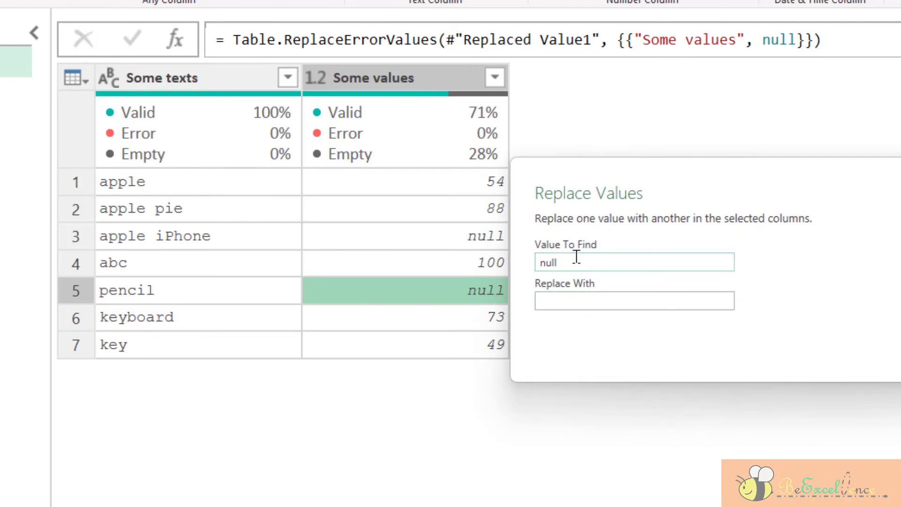
left_click(584, 301)
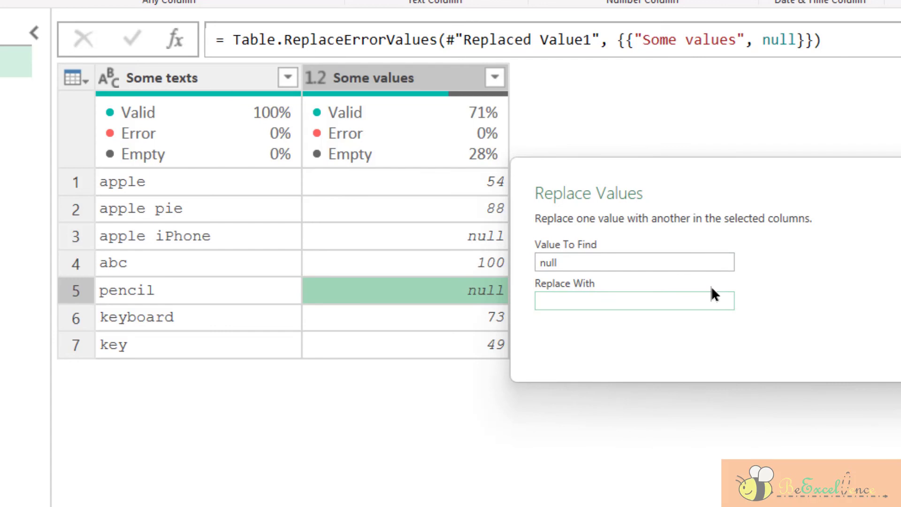
type("0")
key("Return")
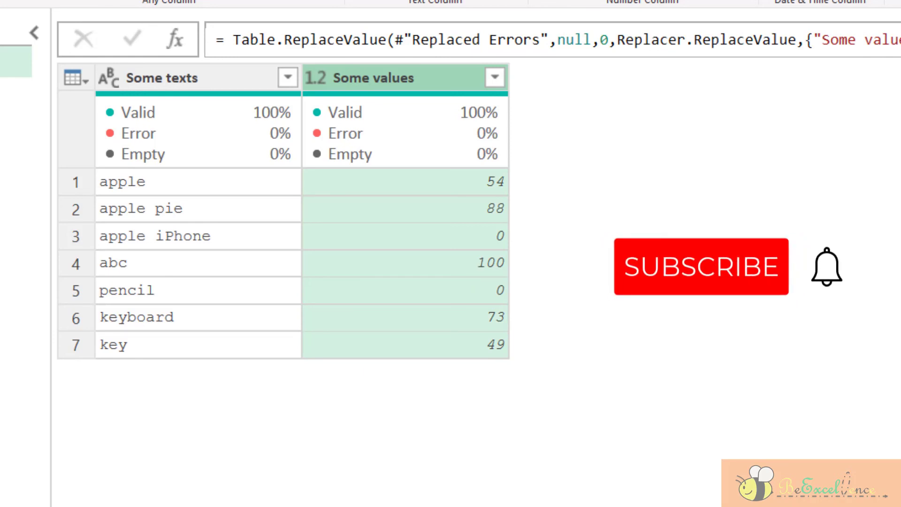
Duplicate the Some texts column as Some texts - Copy
left_click(168, 76)
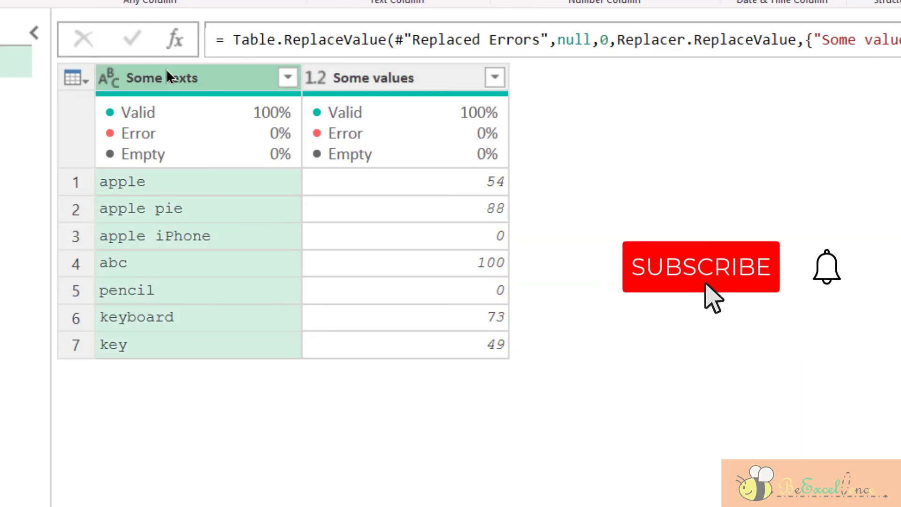
right_click(167, 74)
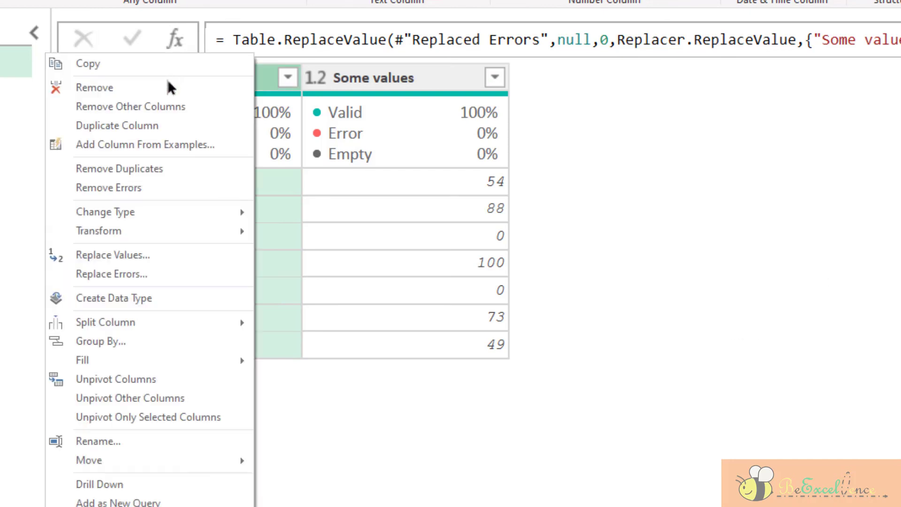
left_click(172, 123)
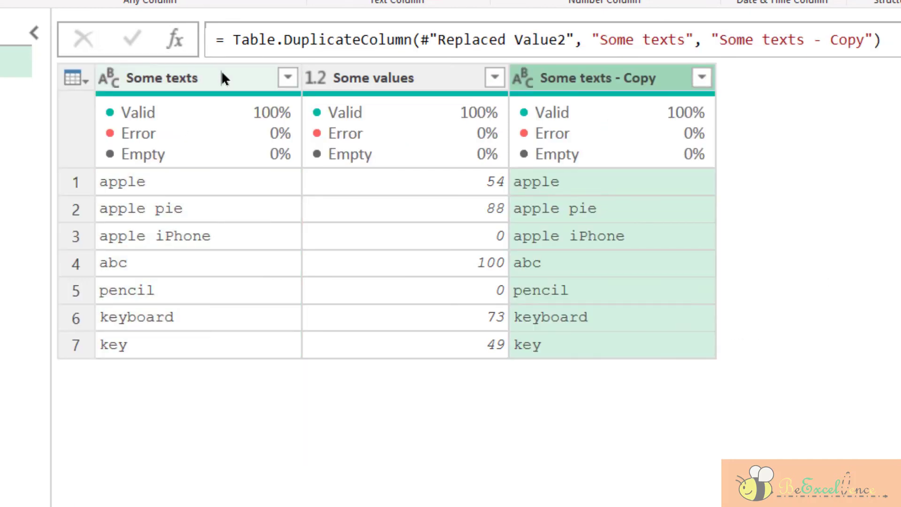
Replace apple with banana across both text columns
left_click(636, 81, "ctrl")
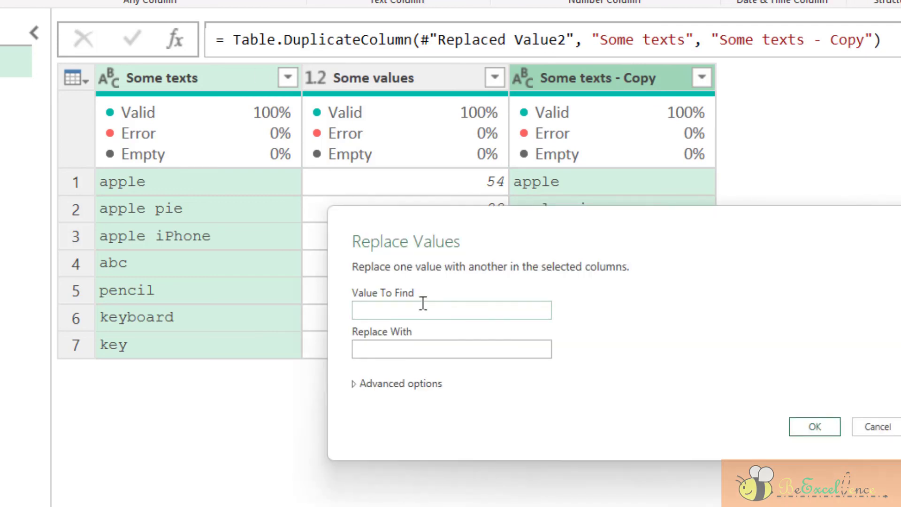
type("apple")
key("Tab")
type("banana")
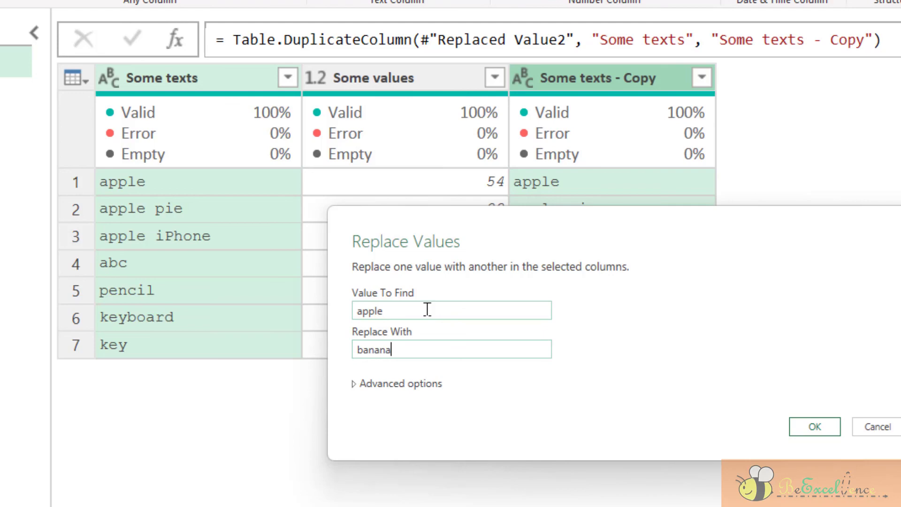
left_click_drag(501, 222, 282, 399)
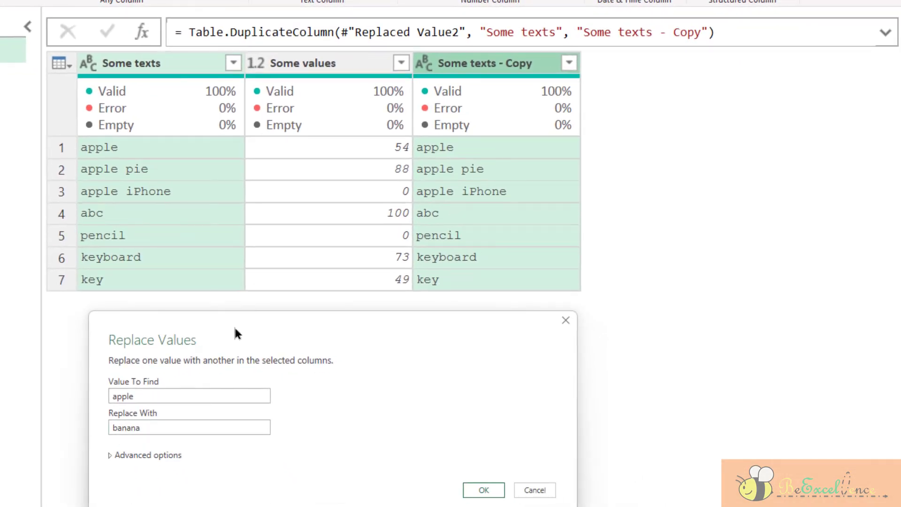
left_click(483, 491)
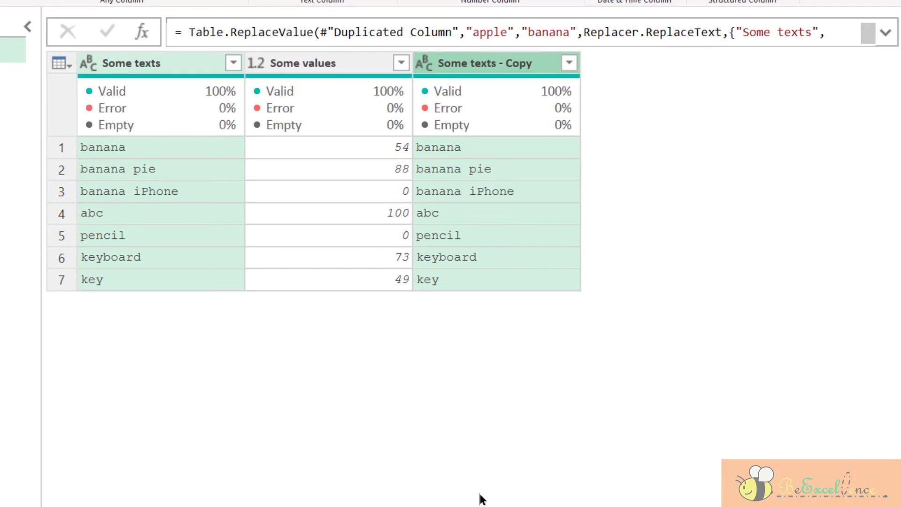